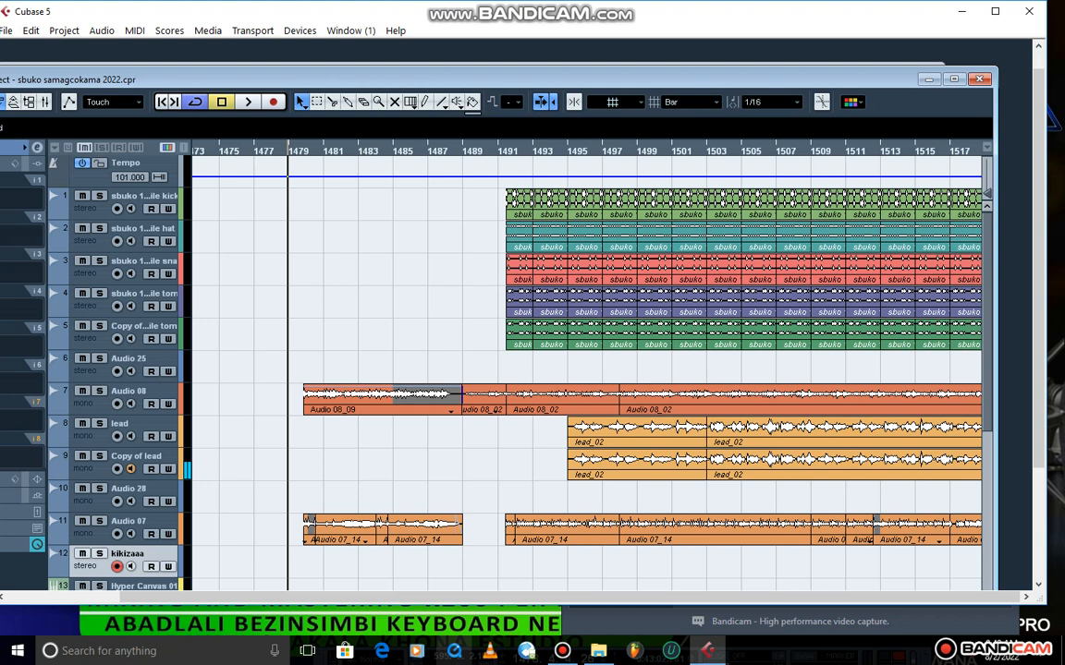
Maximize the project window, put the file browser away and play the arrangement from around bar 1484.
double_click(853, 74)
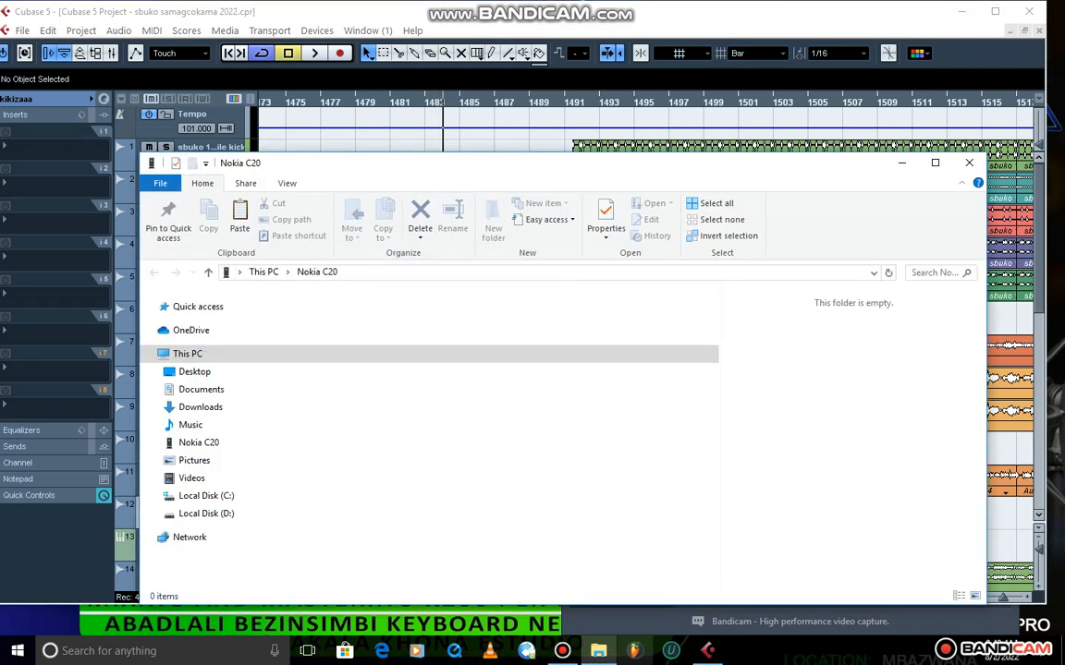
left_click(901, 164)
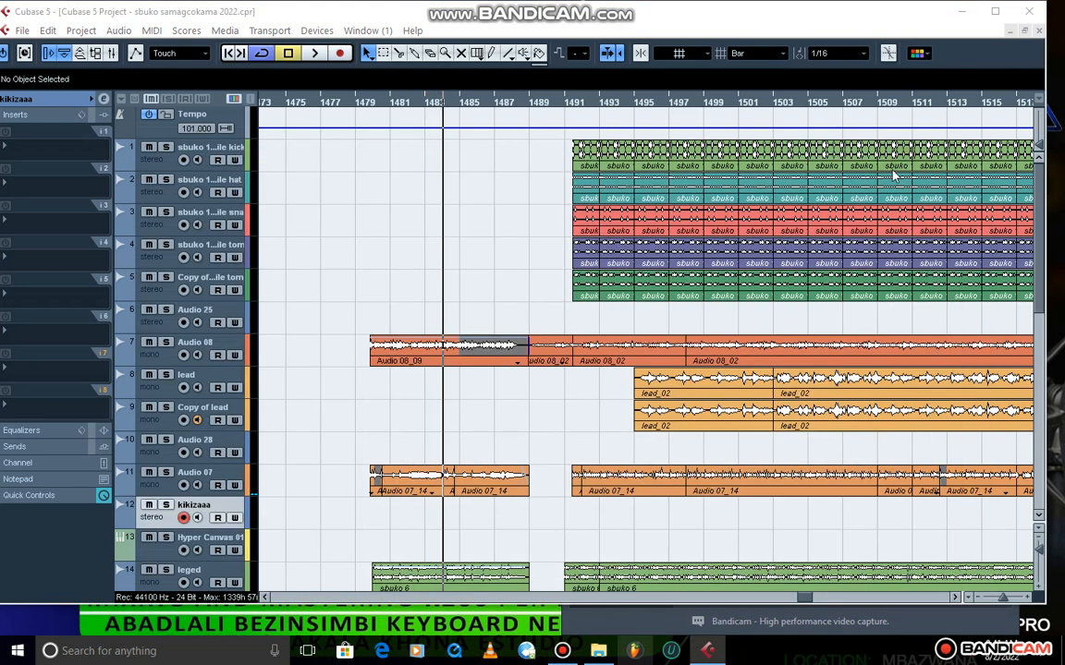
left_click(314, 53)
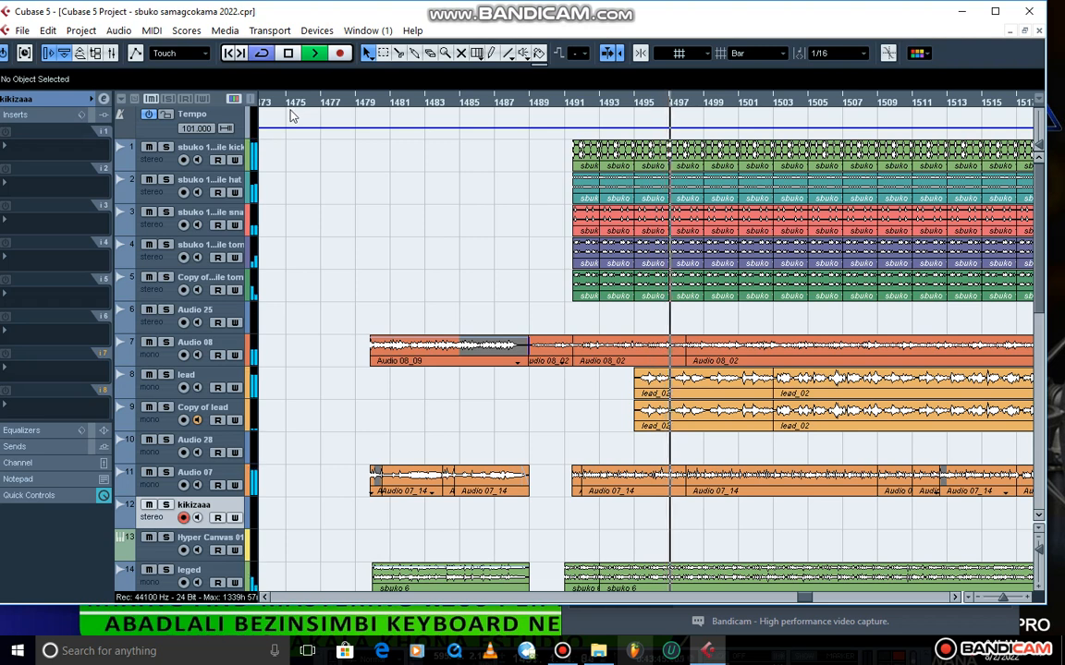
key("space")
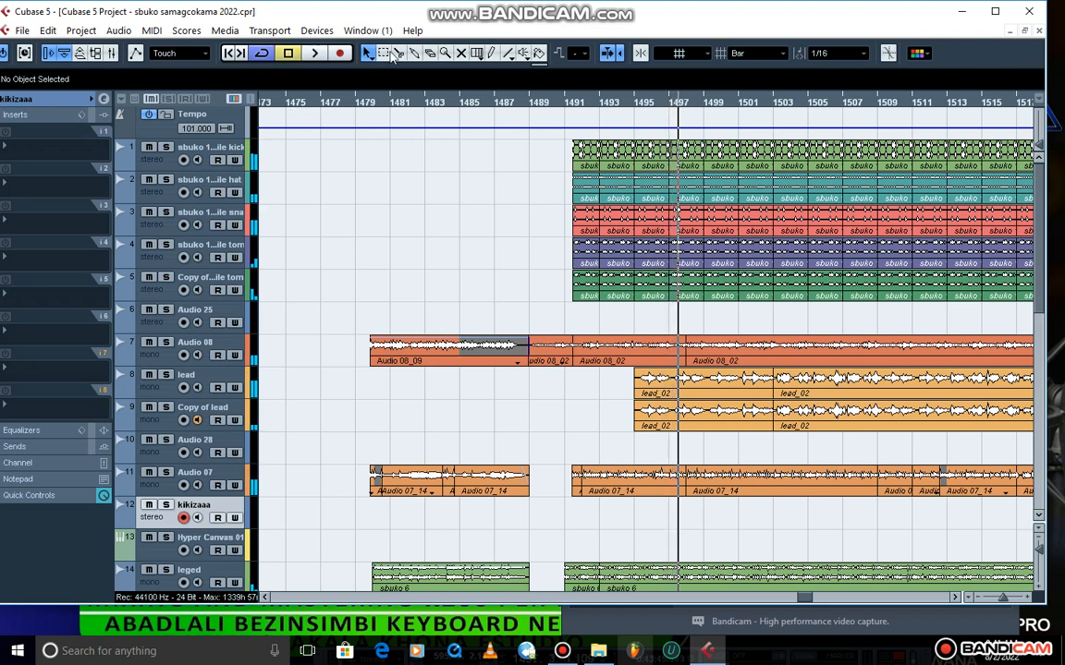
Select the Stereo Out channel in the track list and open the mixer.
scroll(374, 407, "down", 6)
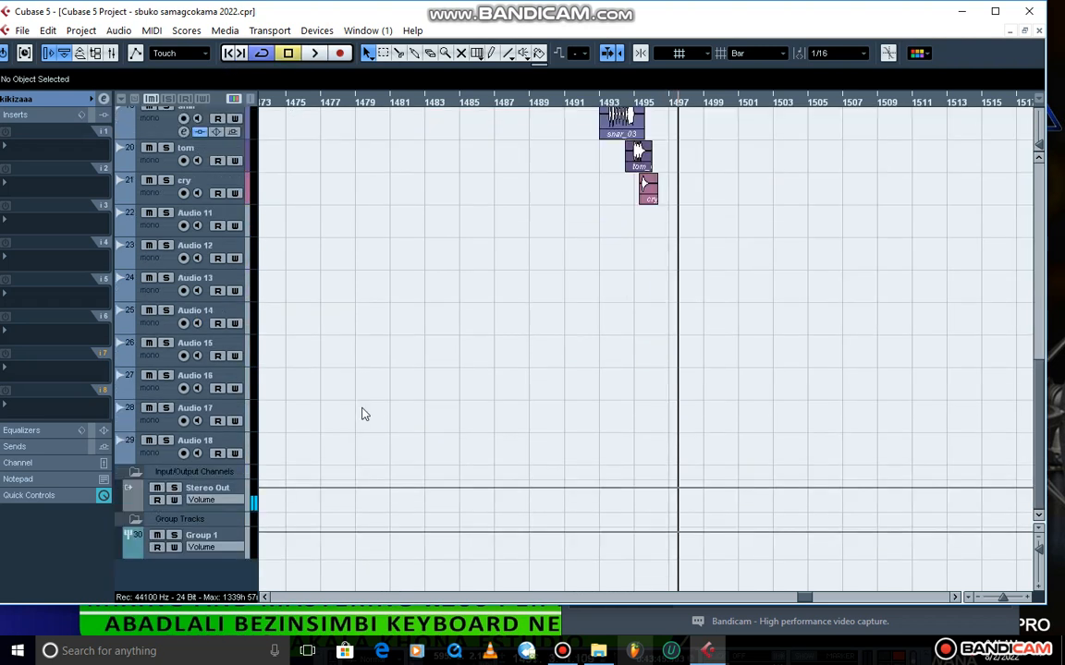
left_click(239, 490)
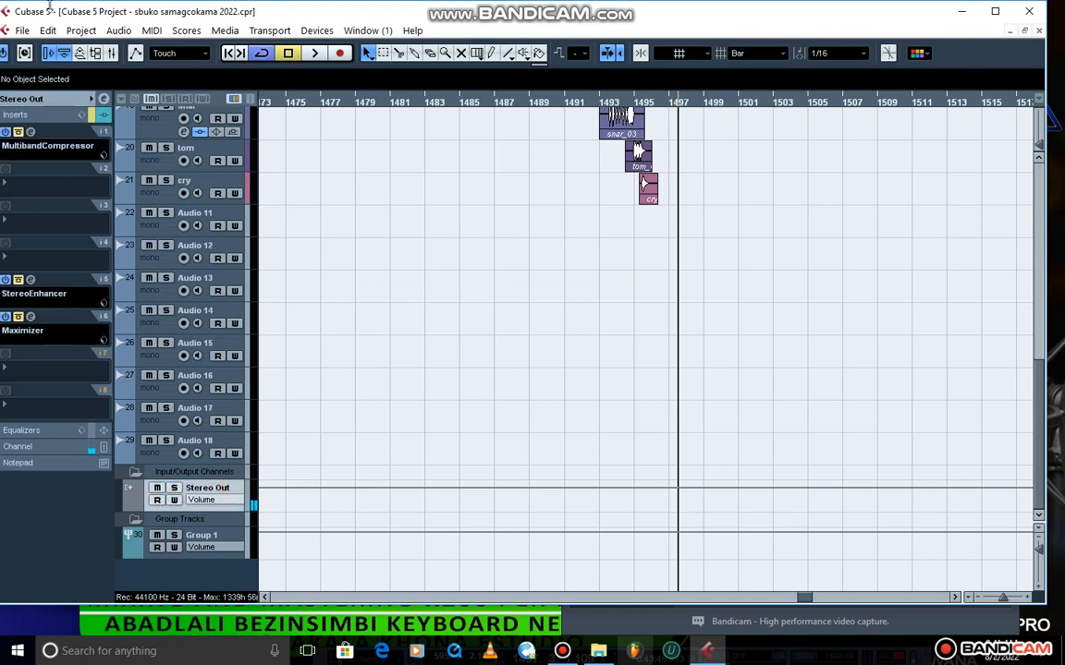
left_click(109, 53)
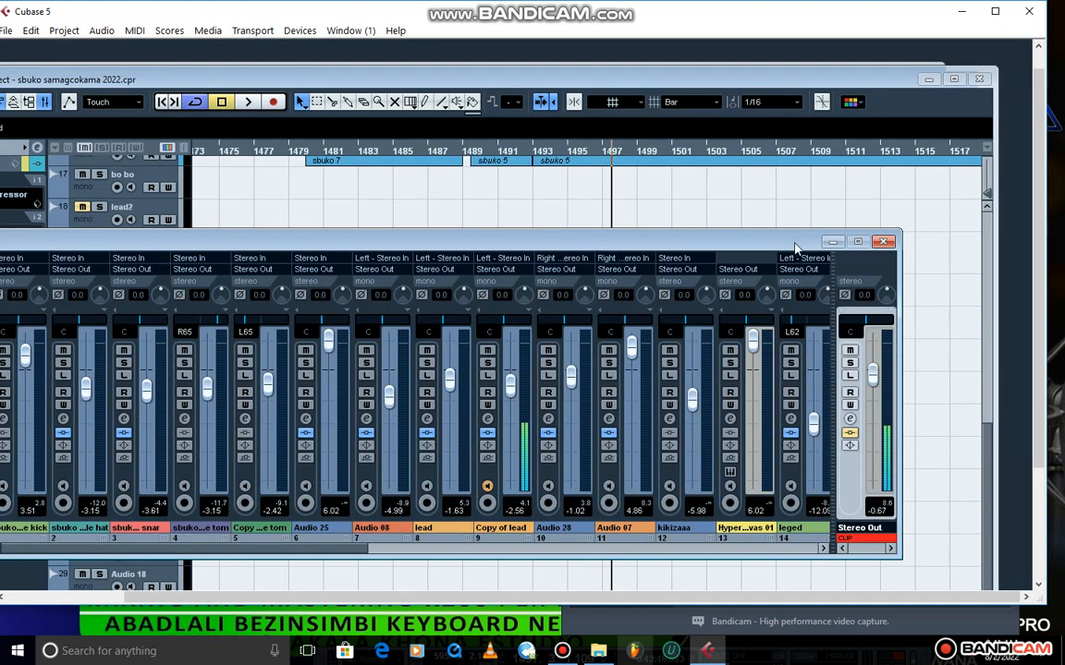
Reset the Stereo Out clip indicator and play the mix with its inserts bypassed to check for clipping.
left_click(855, 539)
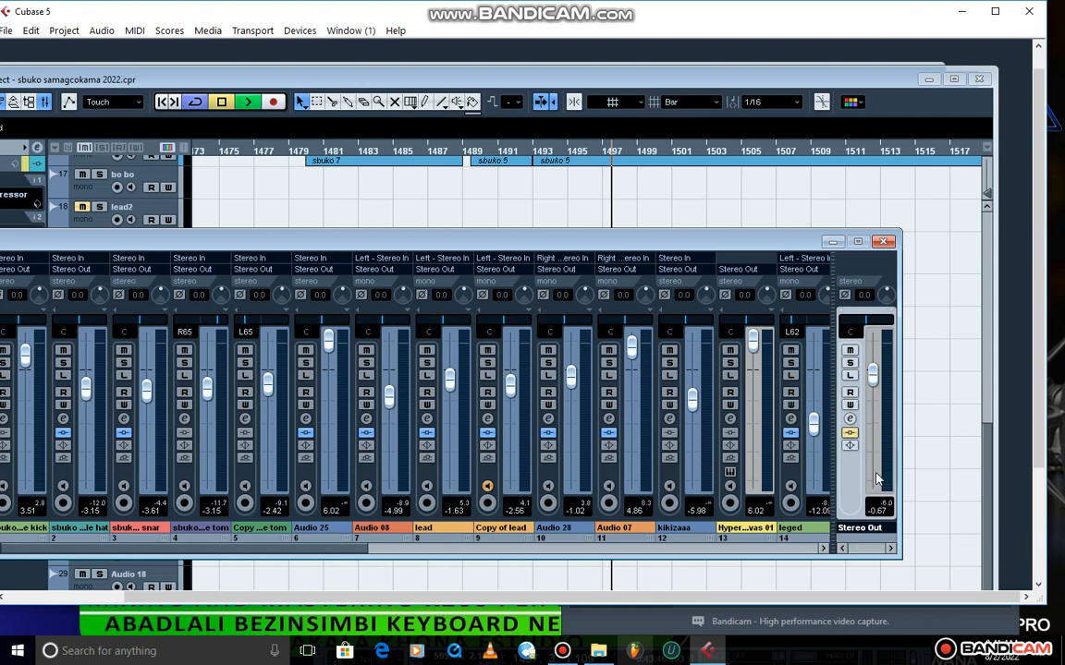
key("space")
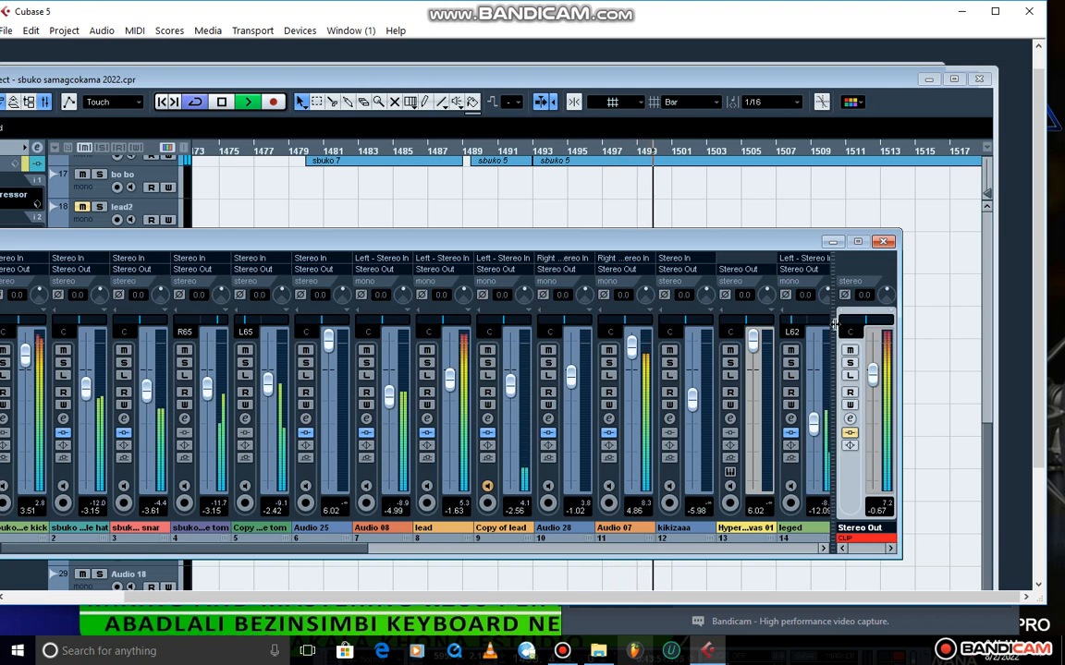
key("space")
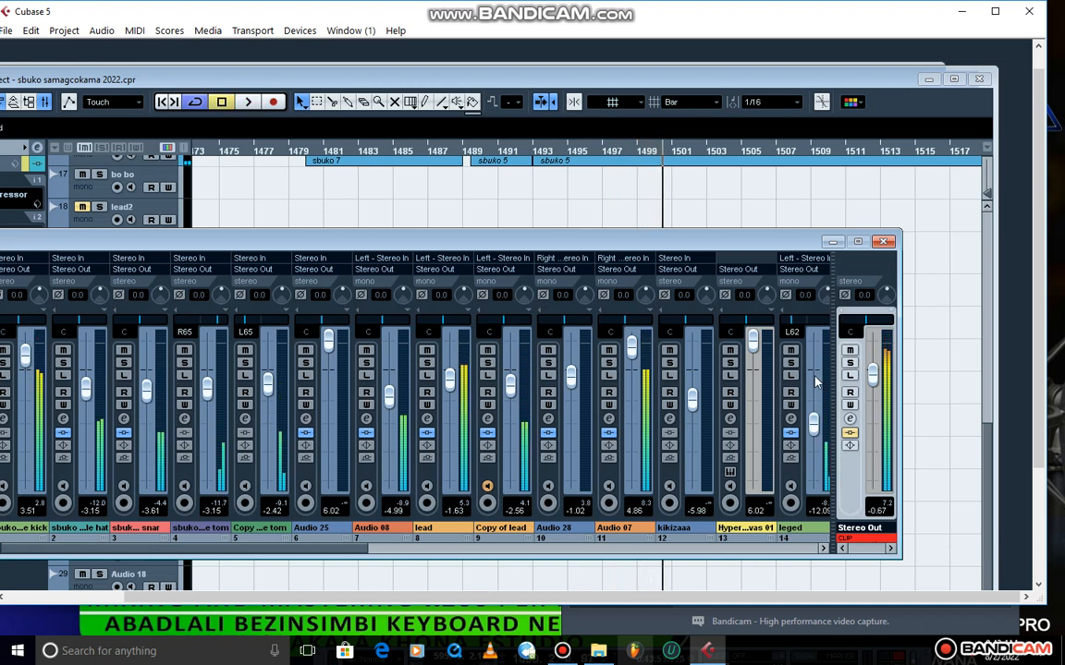
key("KP_Subtract")
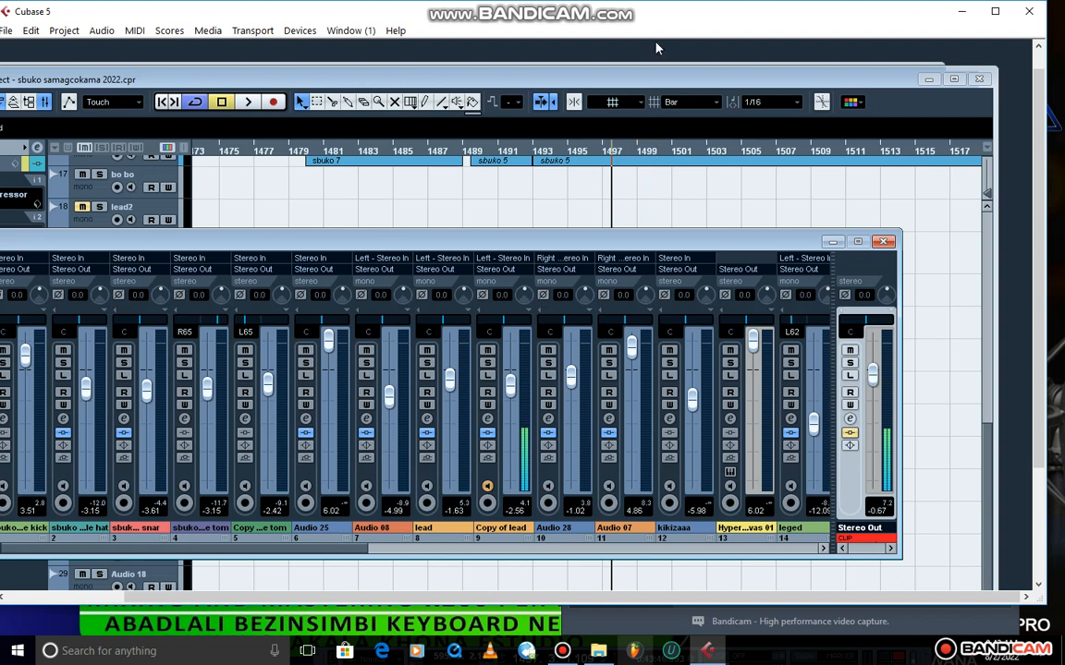
Open the Stereo Out channel settings, lift the bypass on insert 1 and view its MultibandCompressor.
left_click(850, 419)
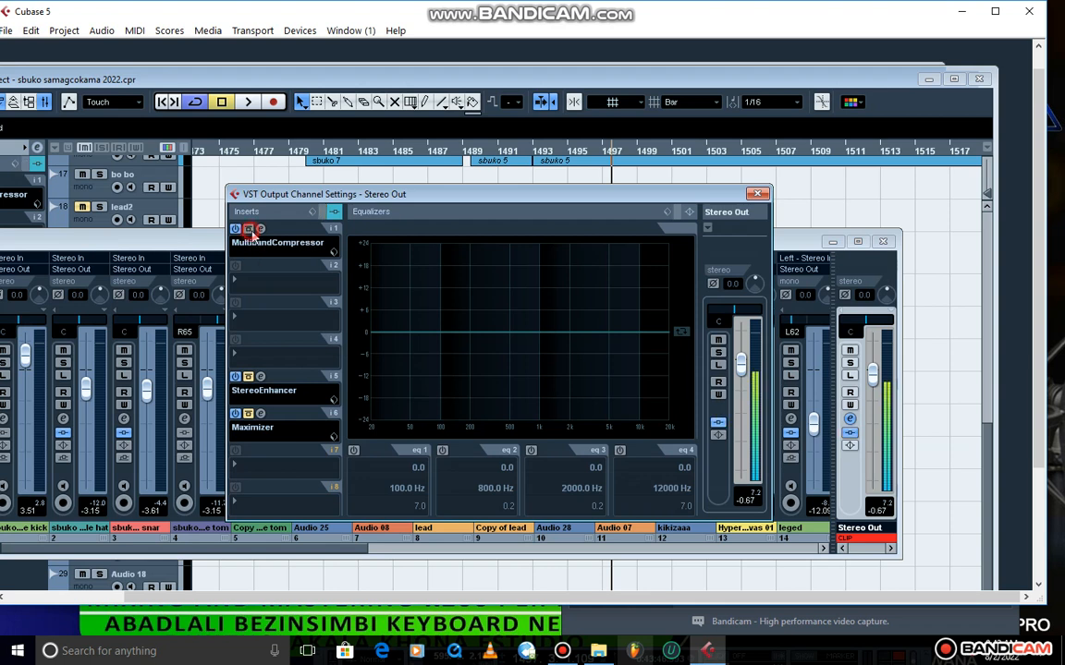
left_click(259, 228)
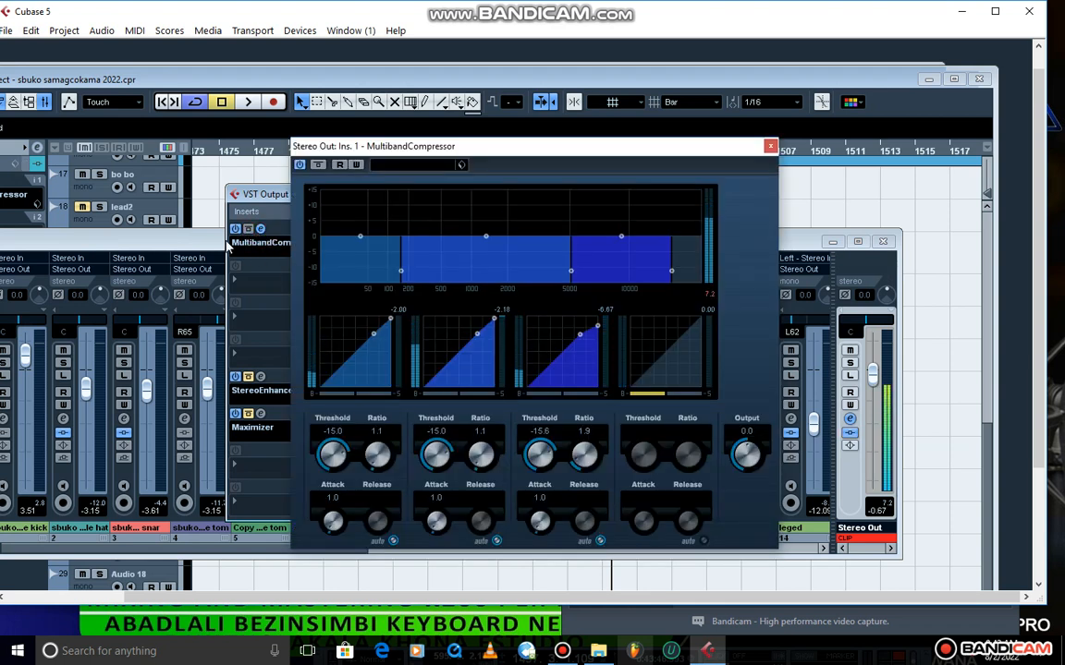
left_click(770, 146)
Browse the Dynamics plug-ins for insert 1 to locate MultibandCompressor, keeping the current effect.
left_click(327, 251)
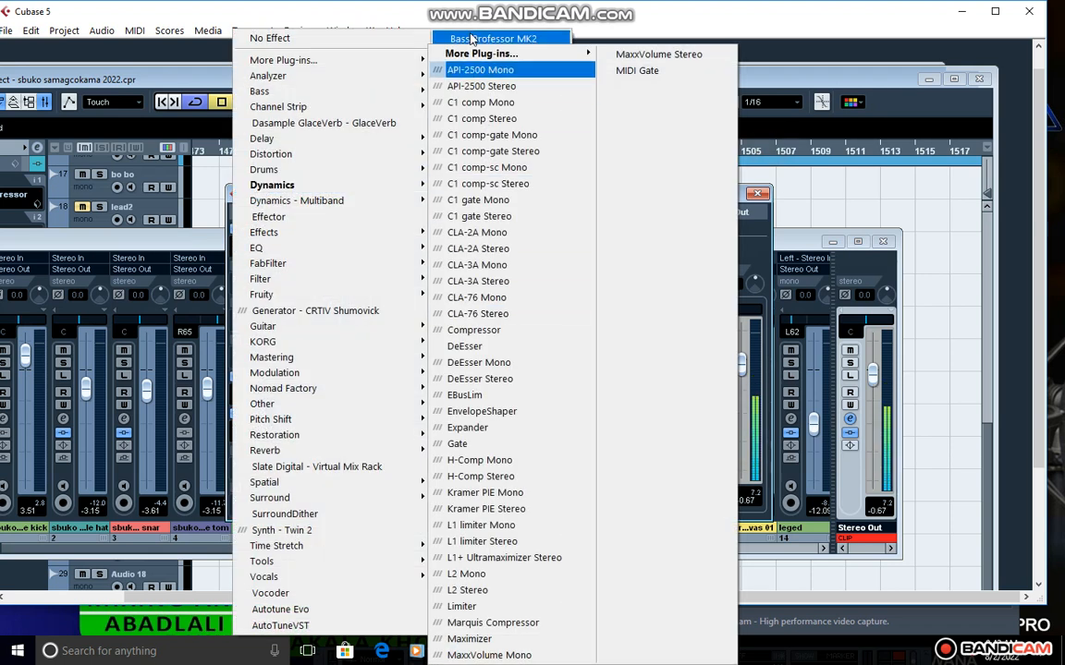
mouse_move(476, 60)
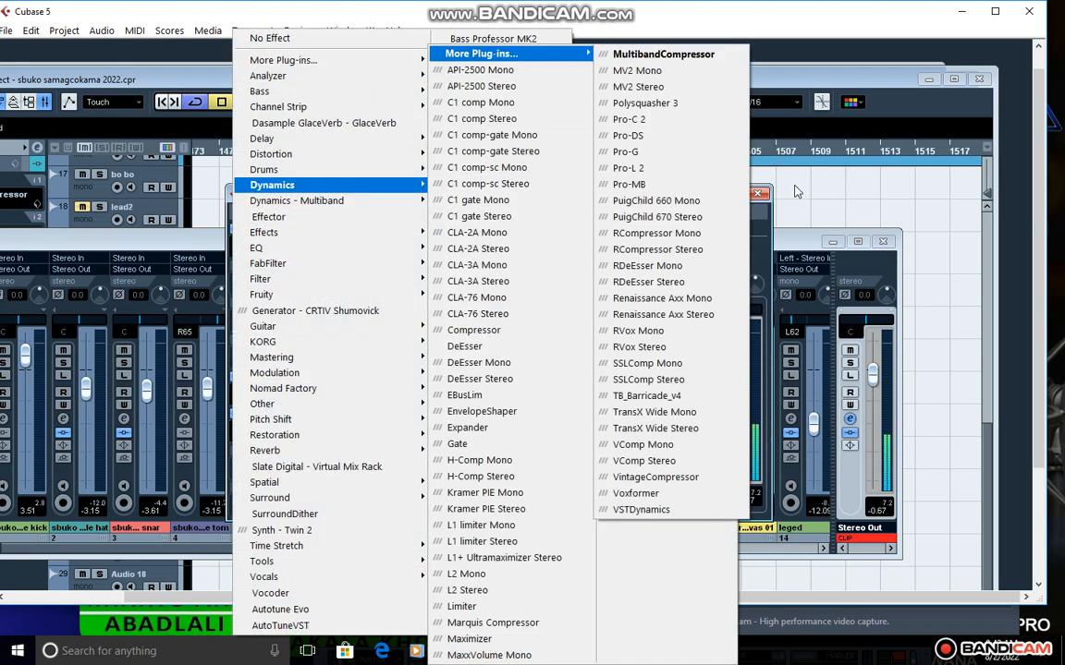
left_click(806, 247)
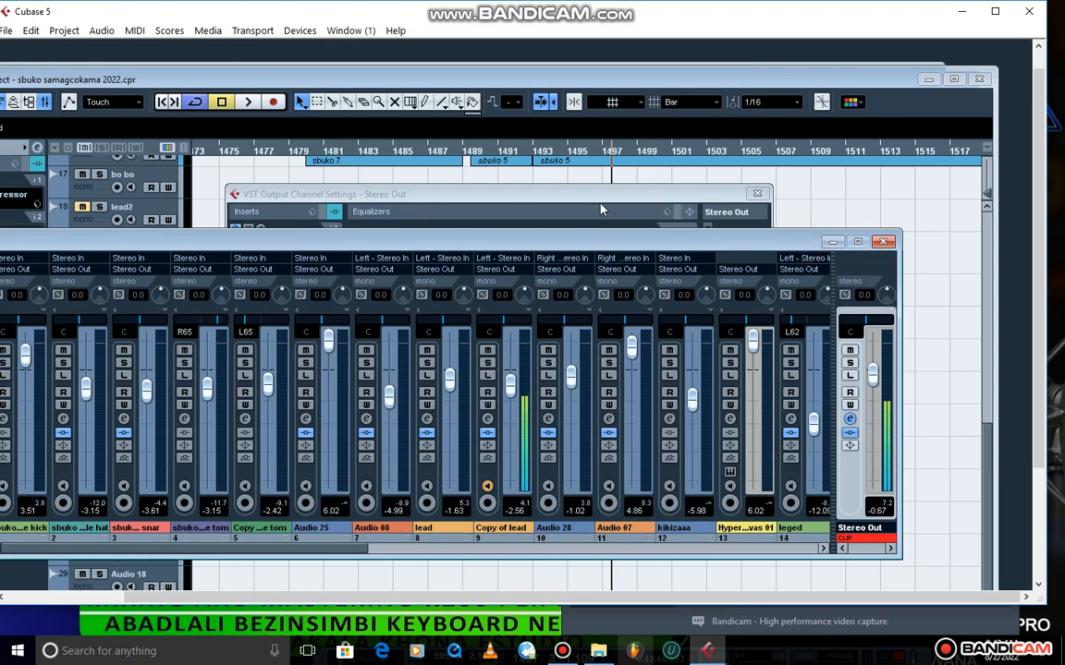
left_click(541, 192)
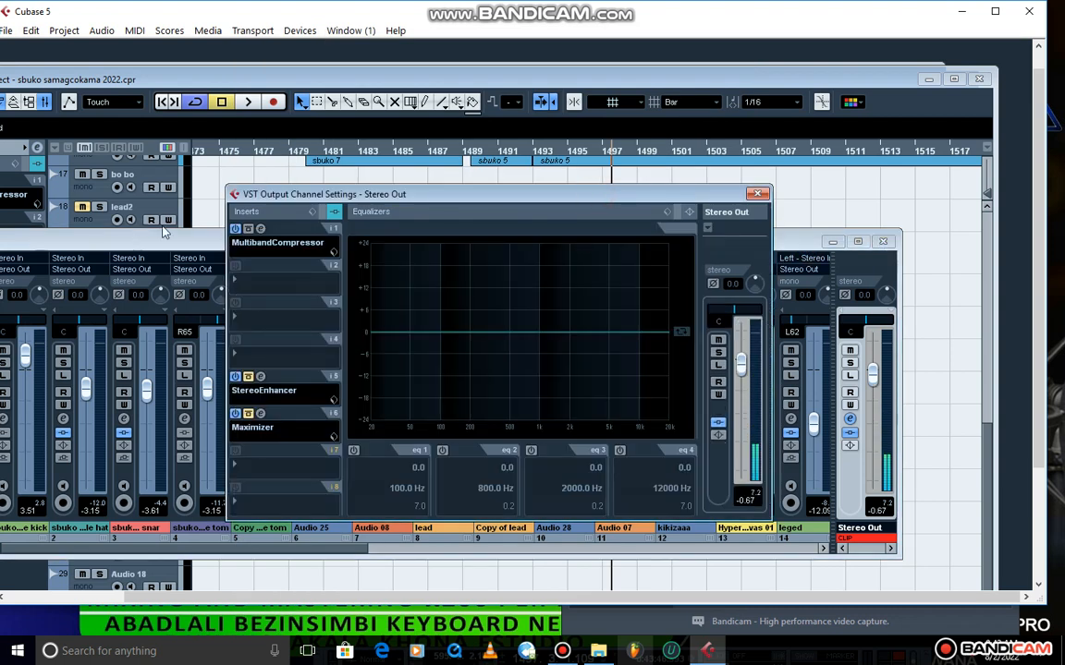
Examine the MultibandCompressor's band settings on Stereo Out, toggling its fourth band on and back off.
left_click(258, 231)
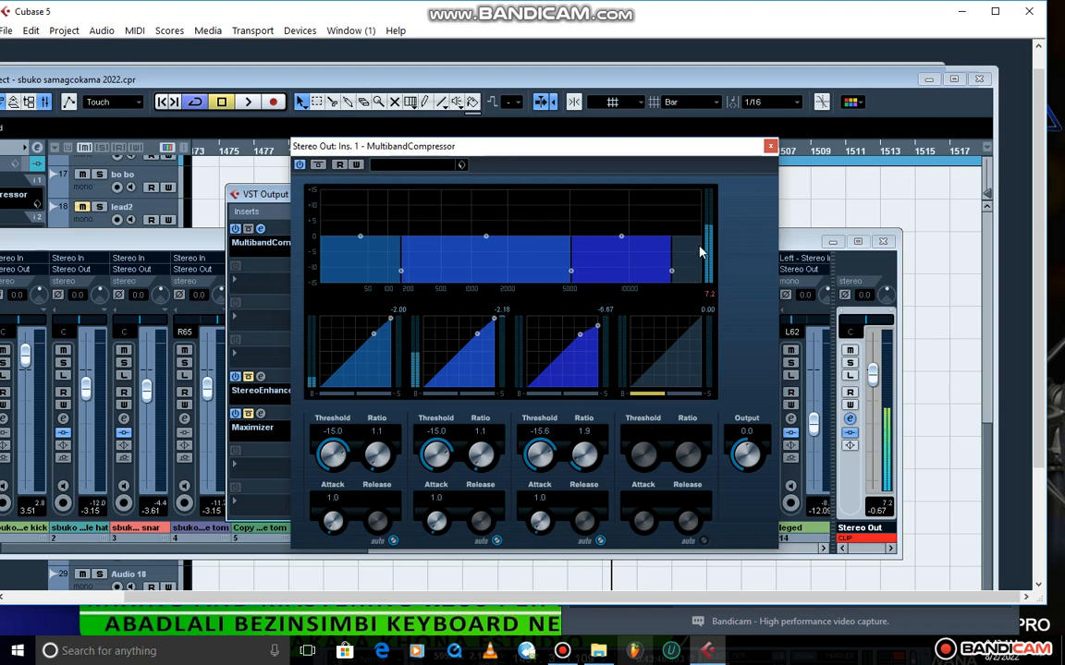
left_click(651, 395)
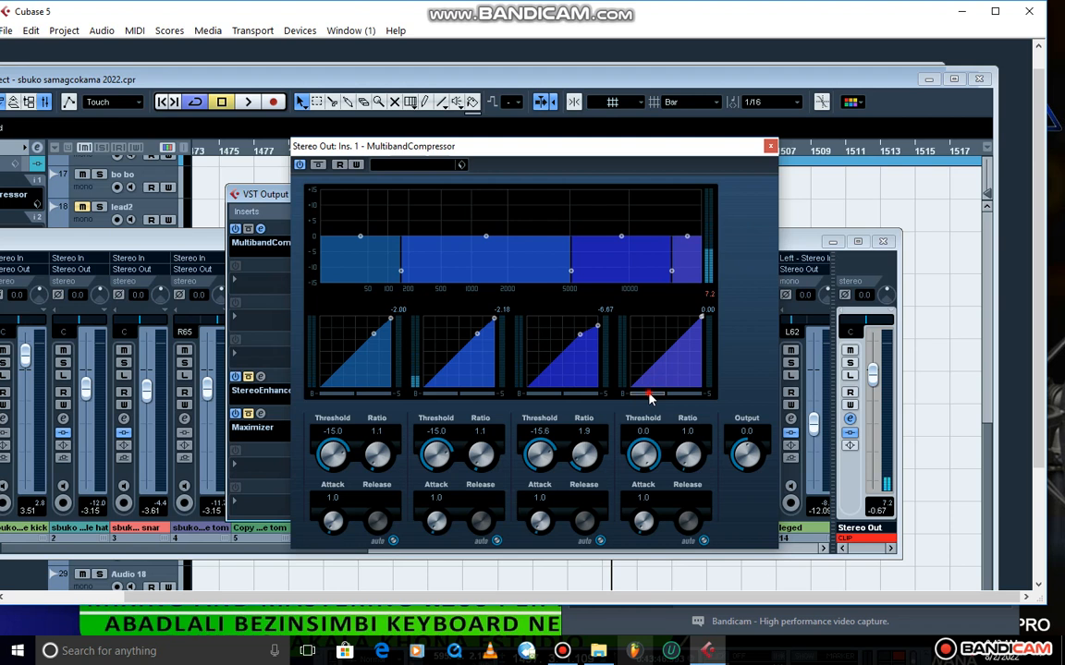
left_click(651, 394)
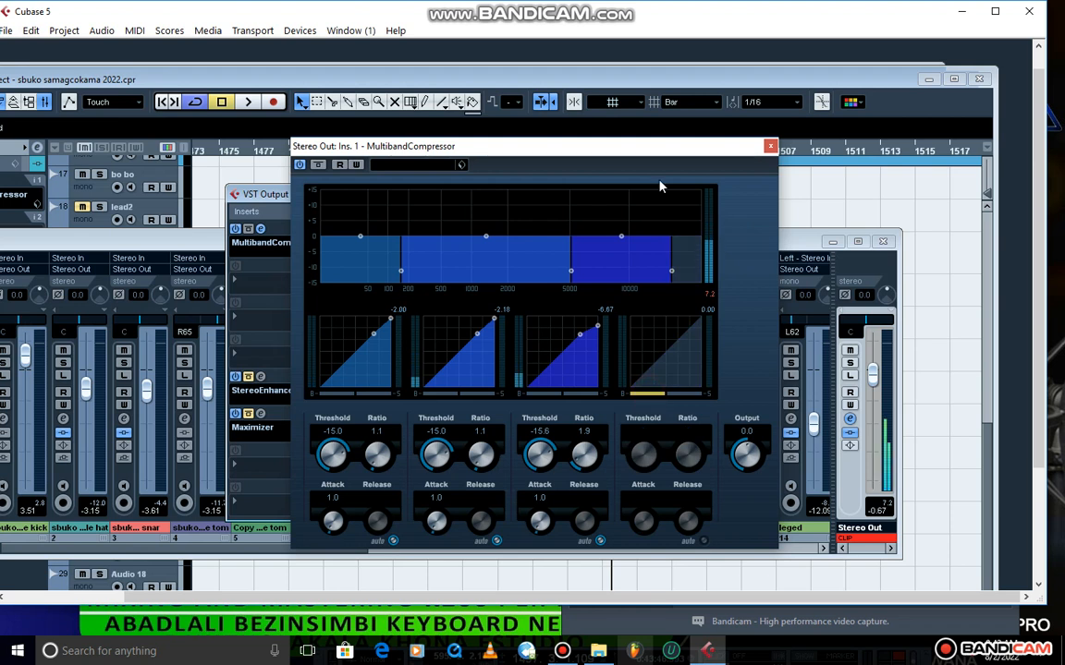
left_click(770, 146)
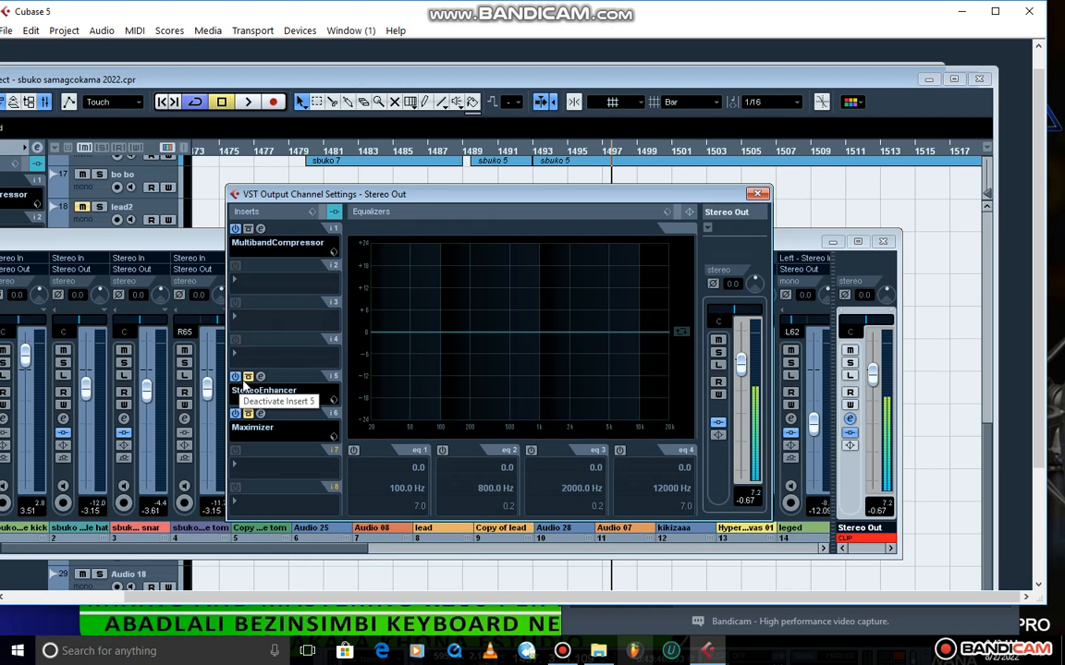
Examine the StereoEnhancer in insert 5 and locate it among the Spatial plug-ins without changing the effect.
left_click(260, 377)
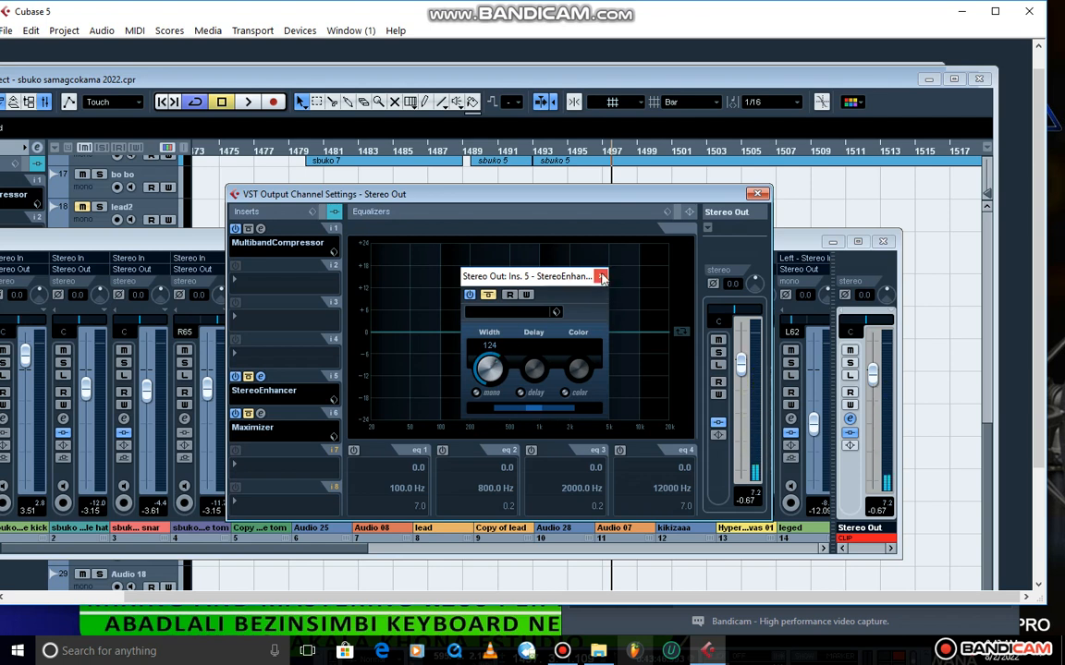
left_click(601, 276)
left_click(263, 392)
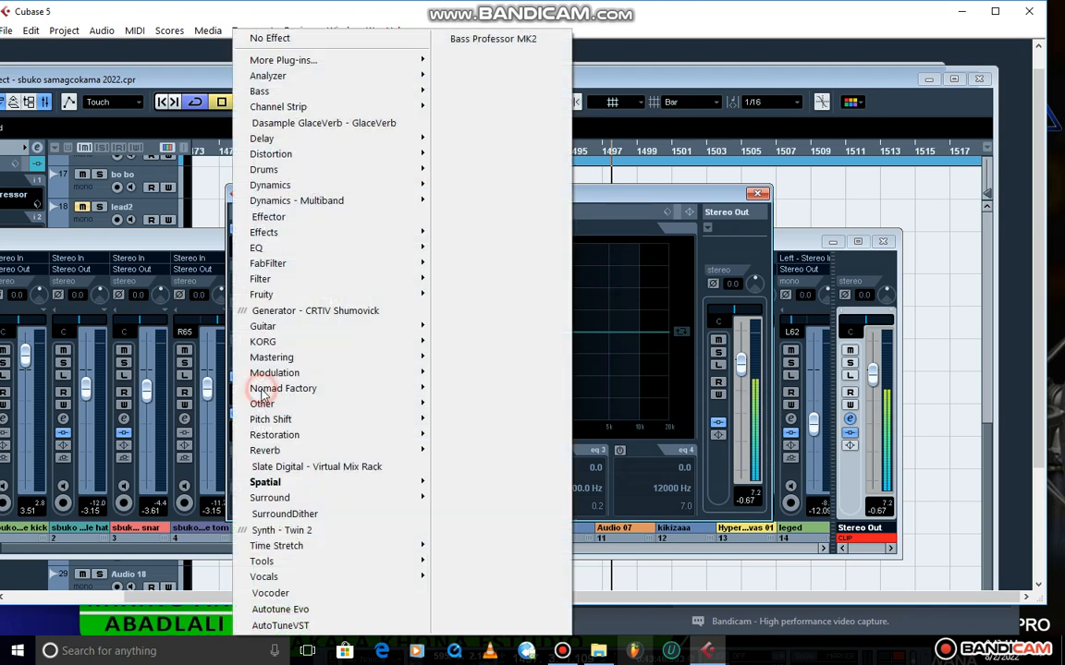
mouse_move(257, 484)
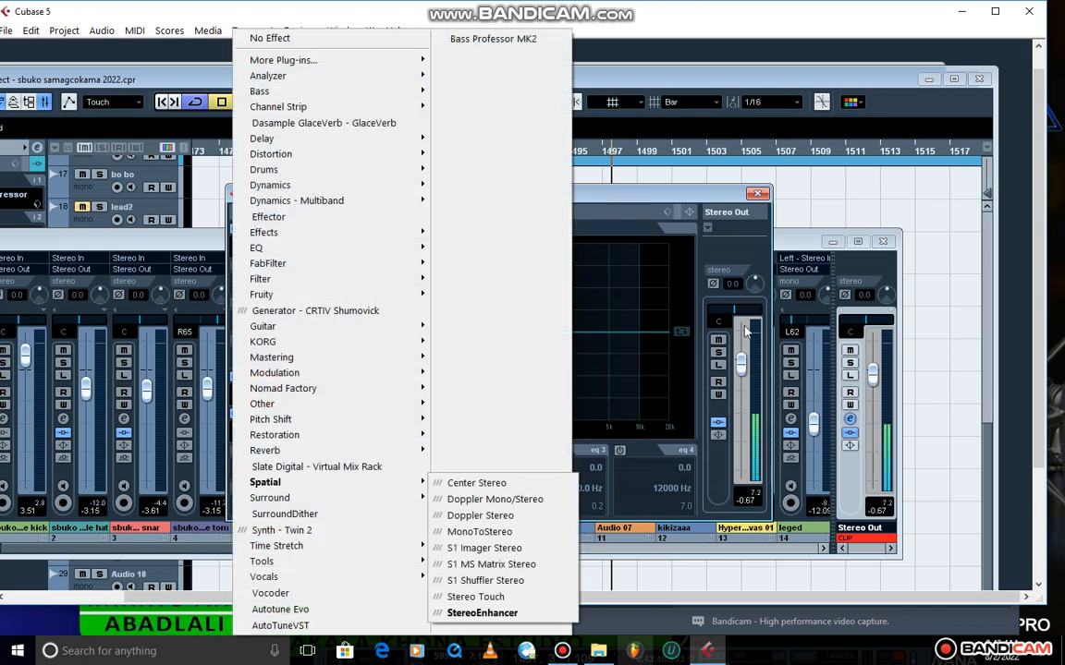
left_click(666, 194)
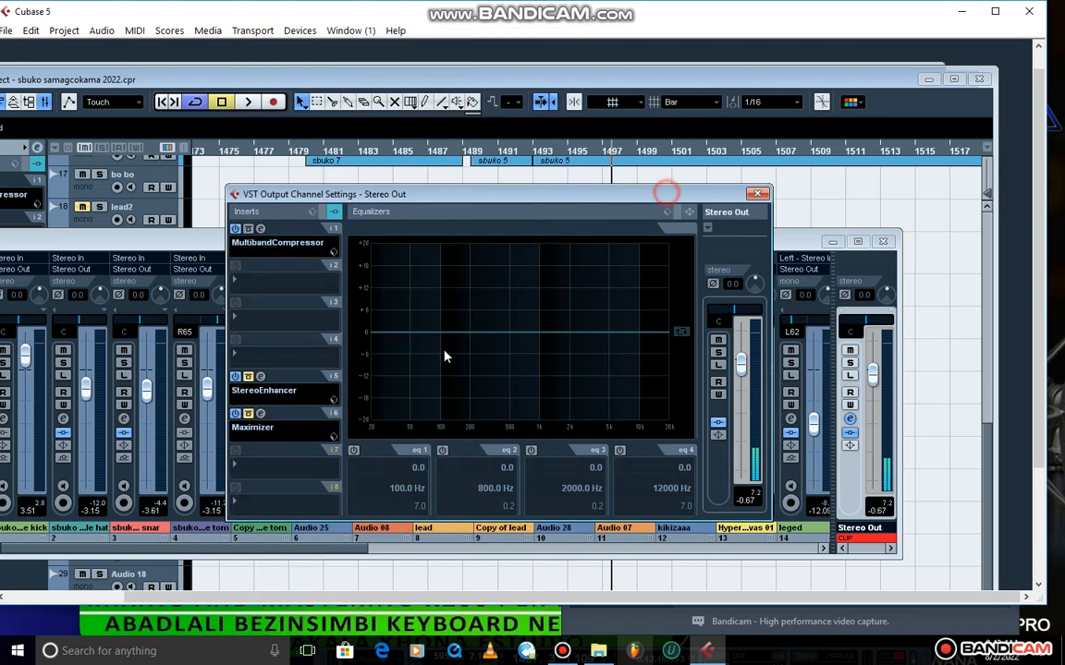
Examine the Maximizer's Output and Optimize settings in insert 6, and close the Stereo Out channel settings.
left_click(263, 417)
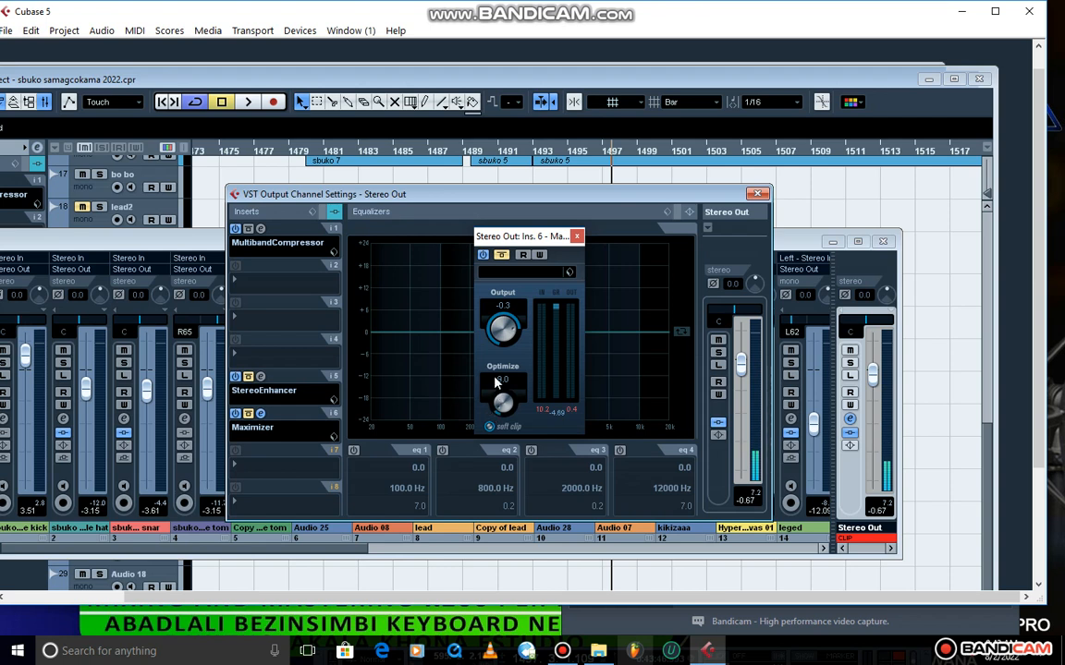
left_click(577, 236)
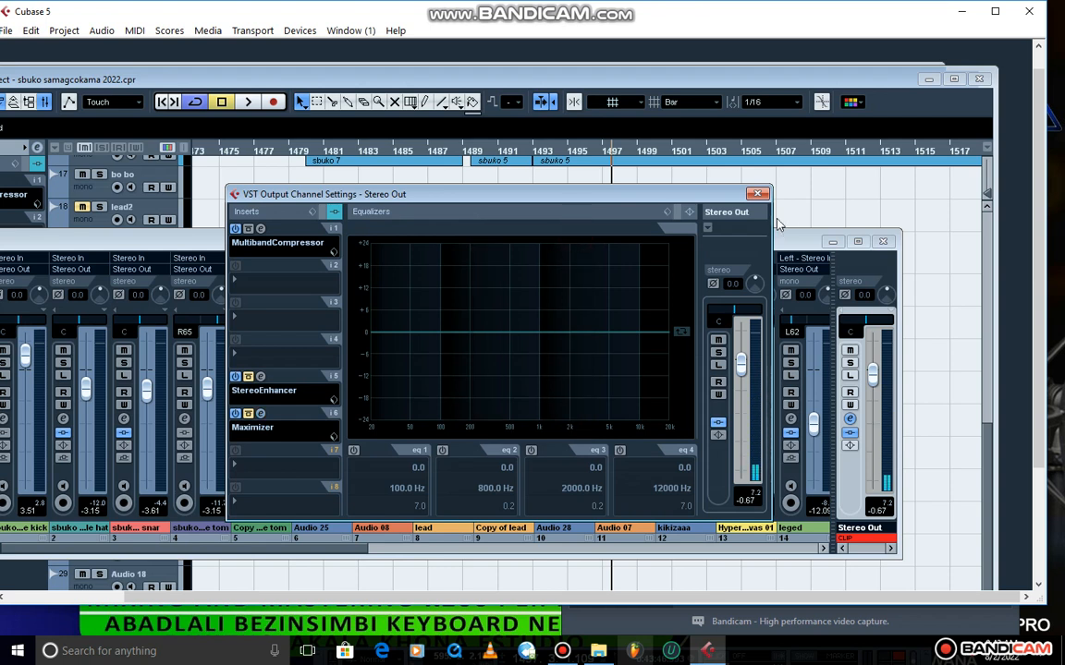
left_click(756, 195)
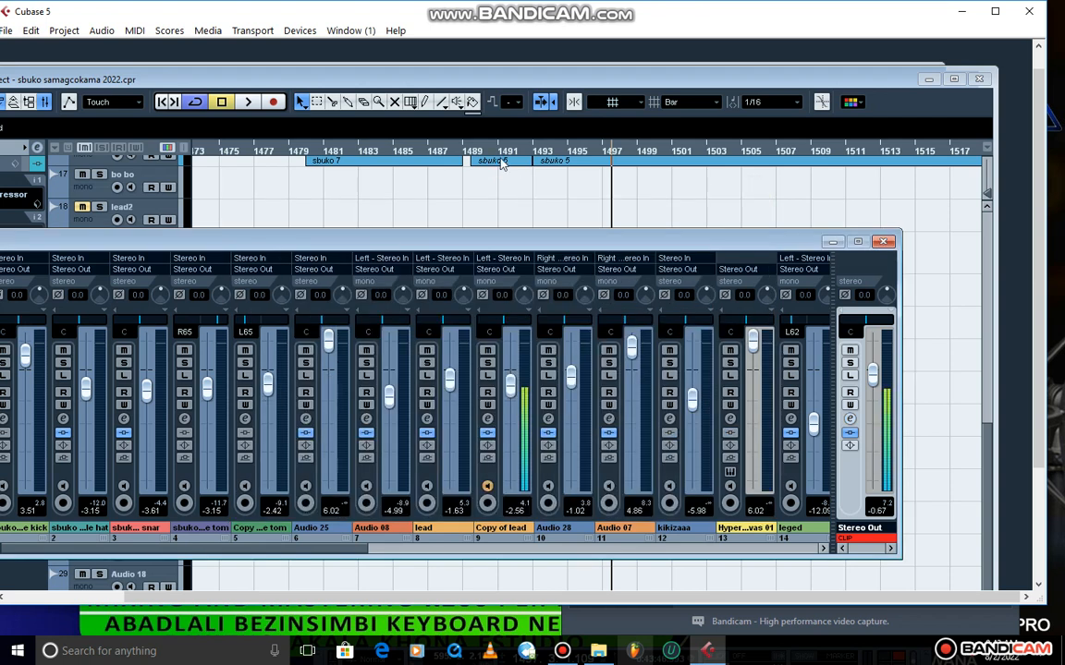
Place the playback position just before bar 1487 and return to the maximized project window without the mixer.
left_click(428, 153)
key("F3")
scroll(781, 289, "up", 4)
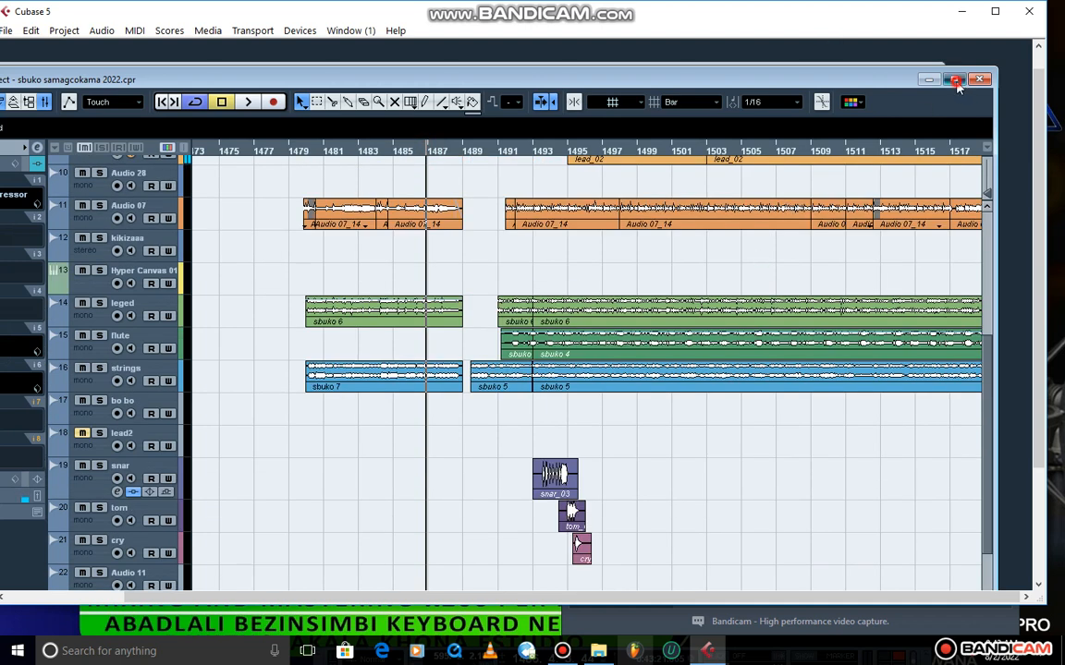
double_click(855, 78)
Lift the bypass from all Stereo Out inserts and start playback.
left_click(96, 112)
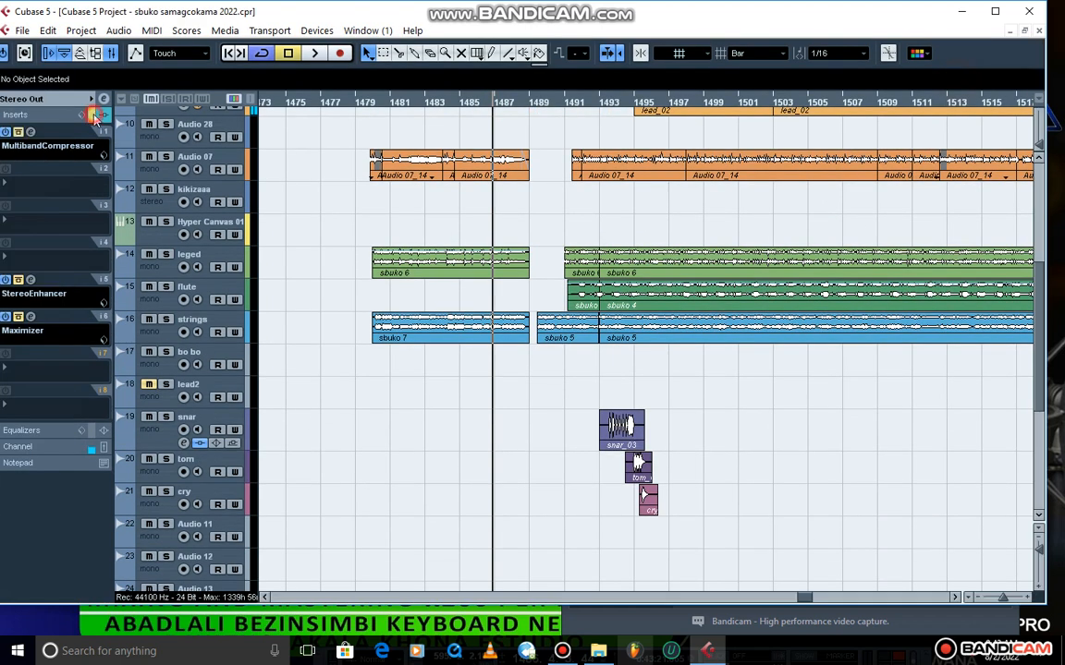
left_click(31, 279)
key("space")
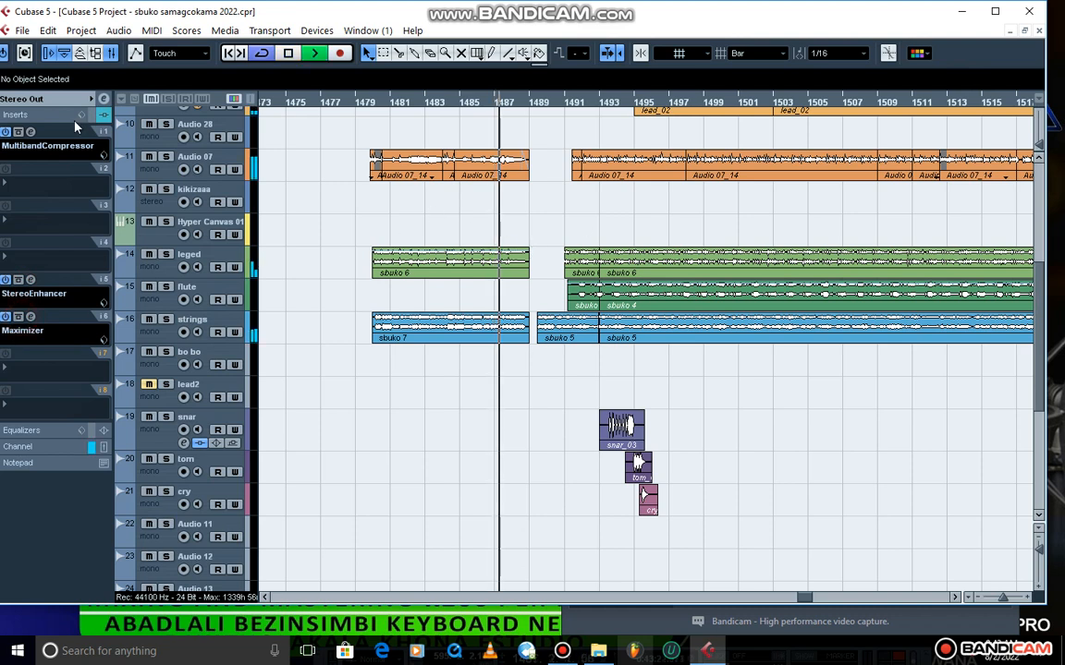
Reopen the mixer, reset the Stereo Out clip indicator and monitor the output level with the inserts active.
left_click(108, 58)
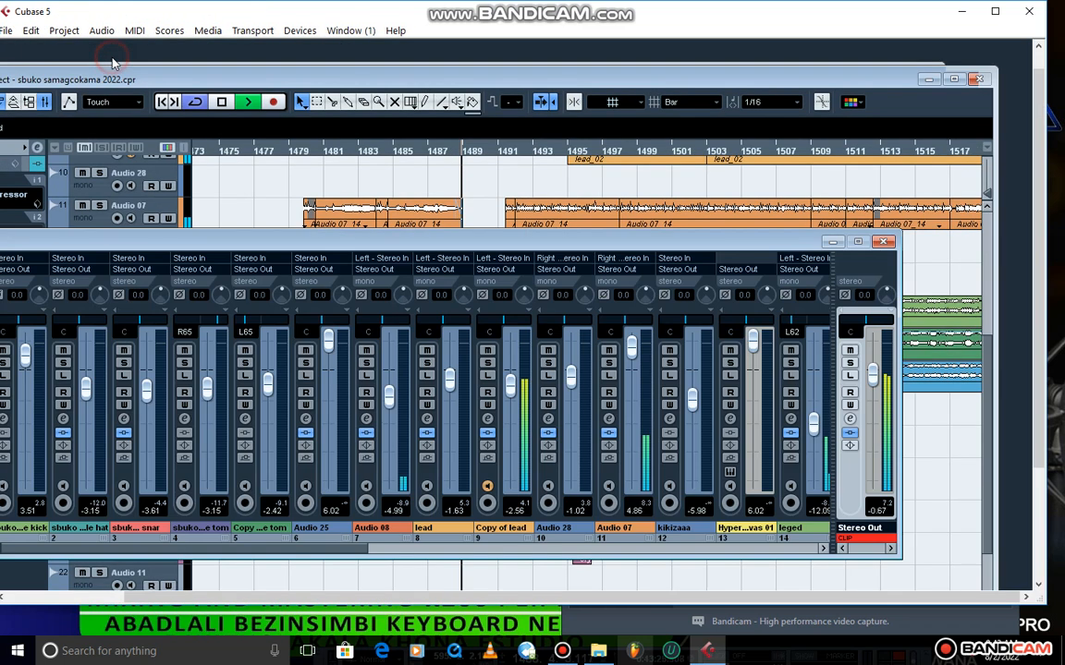
left_click(875, 539)
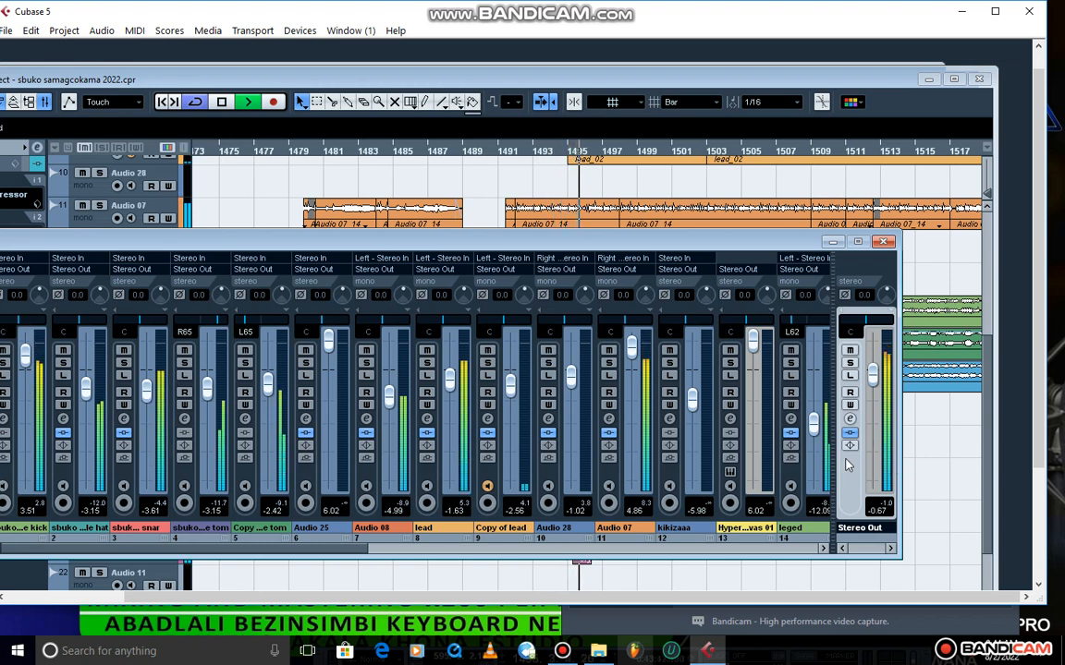
key("space")
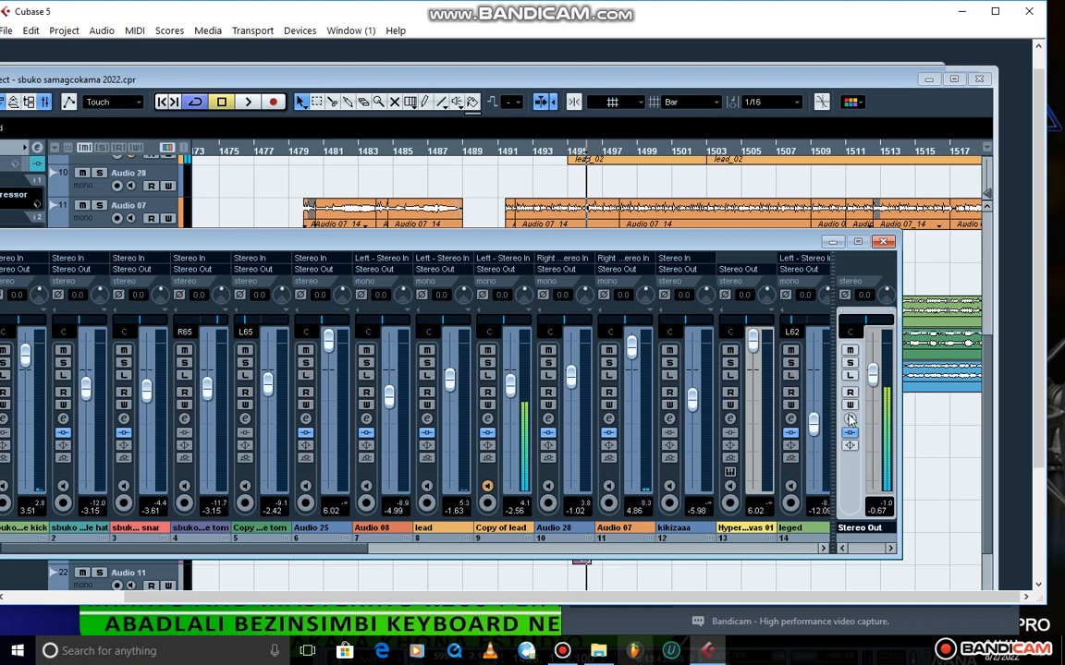
Bypass the Stereo Out inserts and play the mix again to compare the output level.
left_click(850, 434)
key("space")
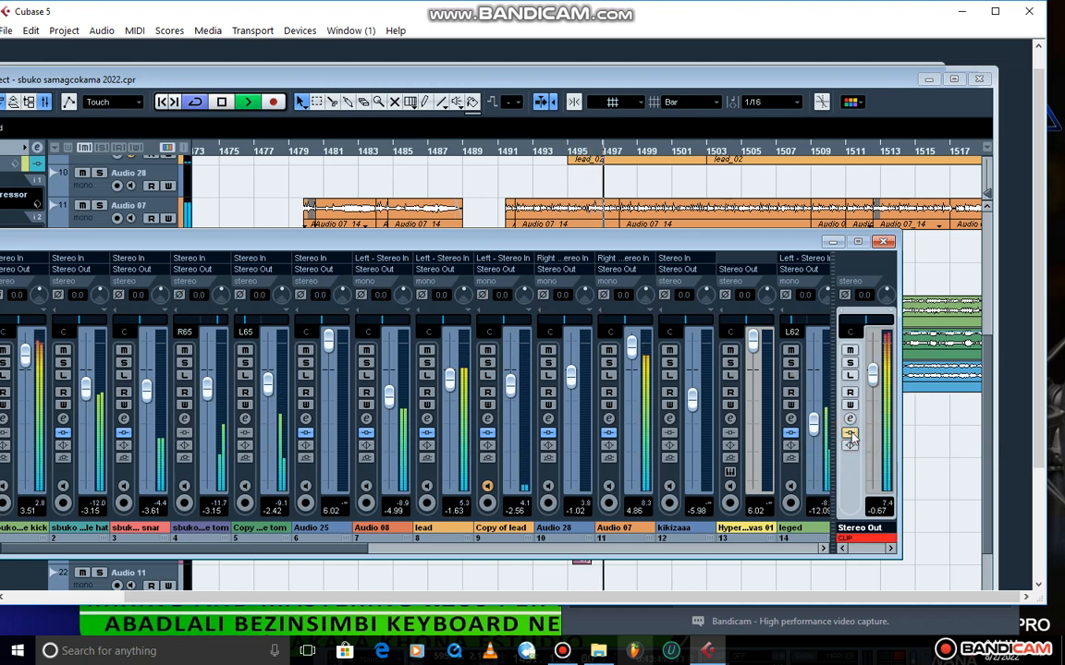
key("space")
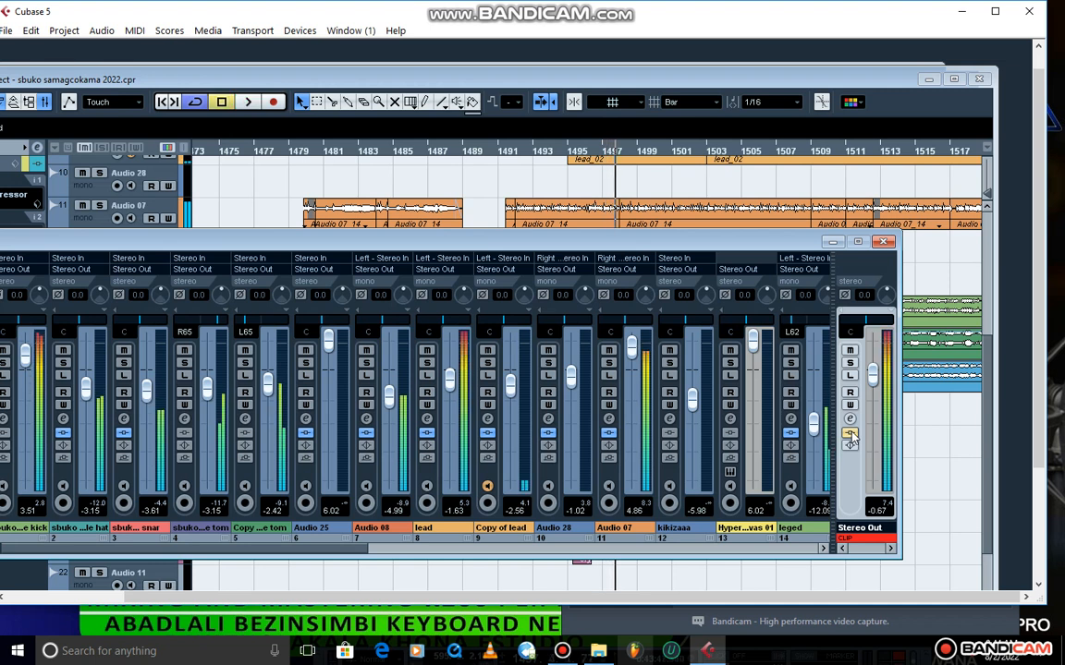